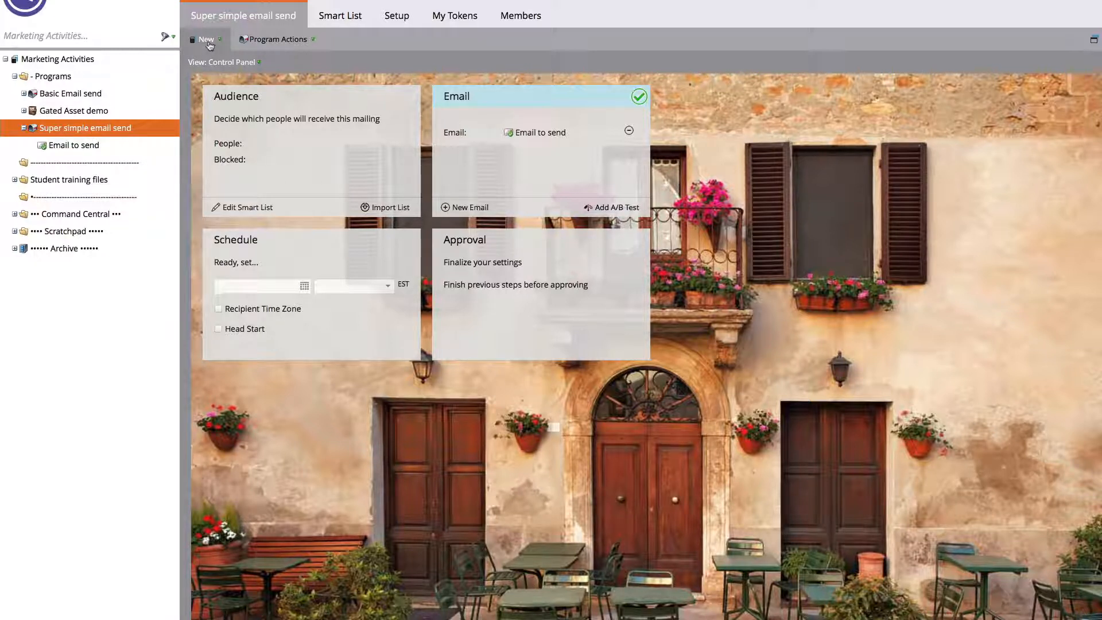
# - Create a new local list named "simple upload" in the Super simple email send program
pyautogui.click(210, 45)
pyautogui.click(222, 94)
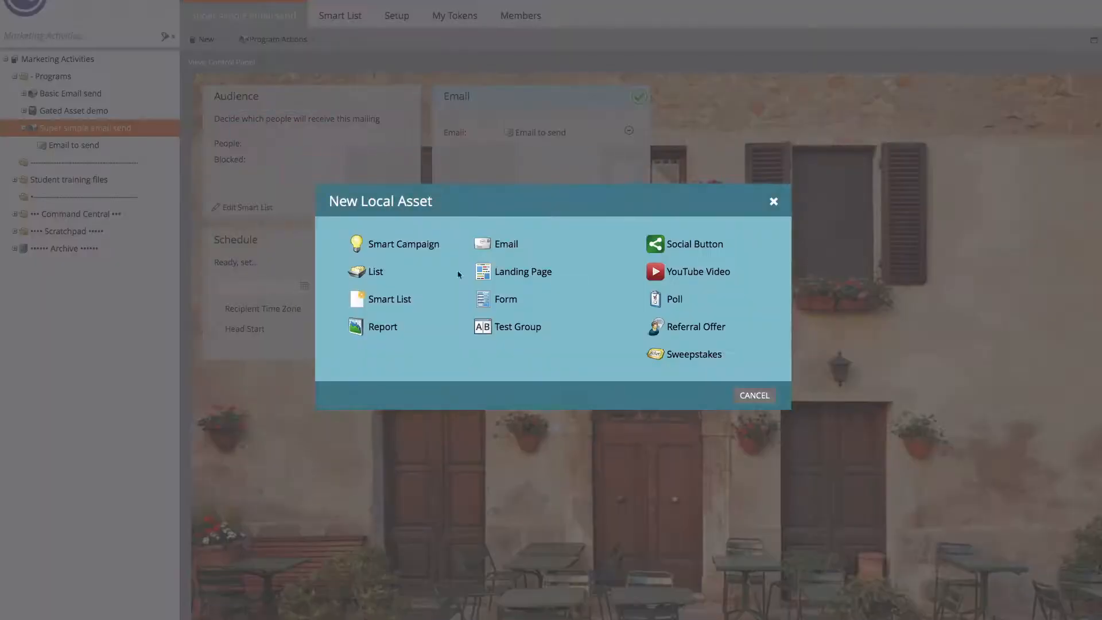
pyautogui.click(373, 274)
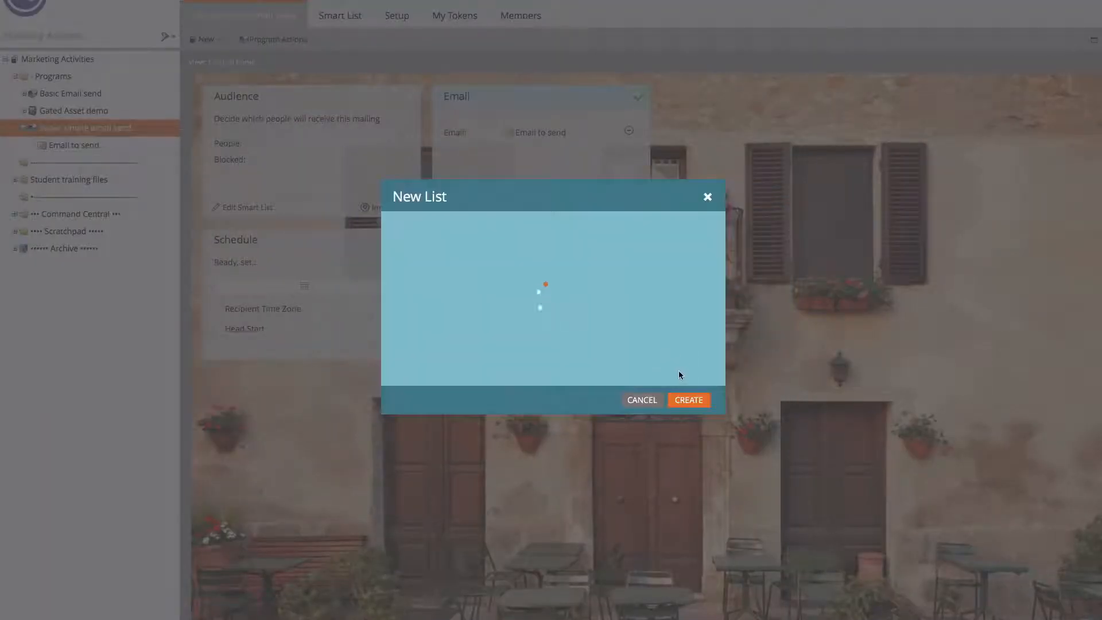
pyautogui.click(530, 257)
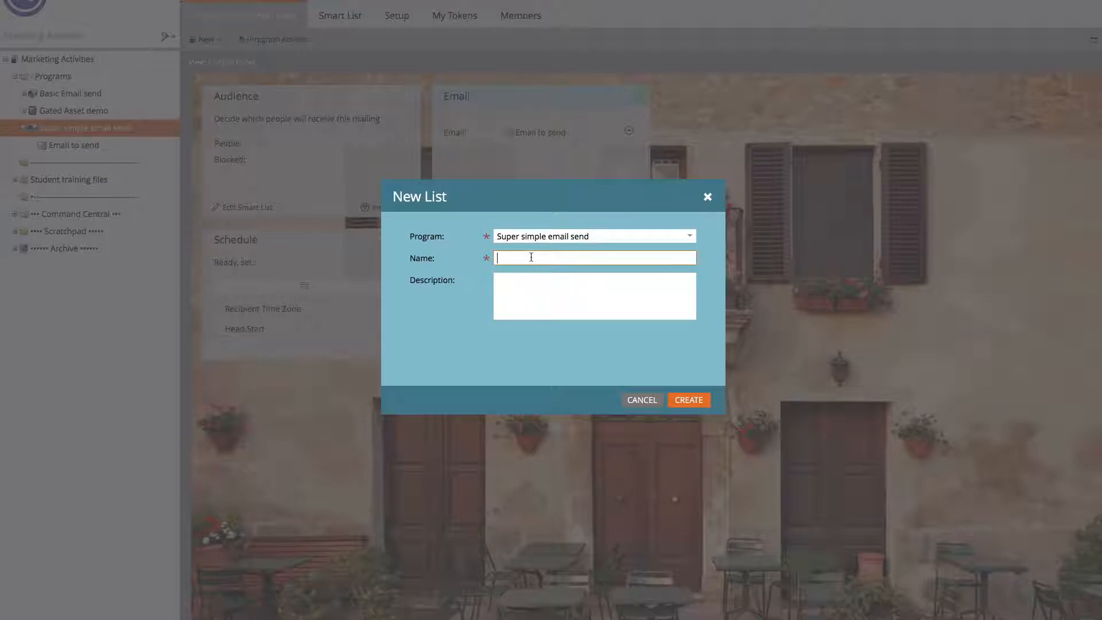
pyautogui.write('simple upload')
pyautogui.press('Return')
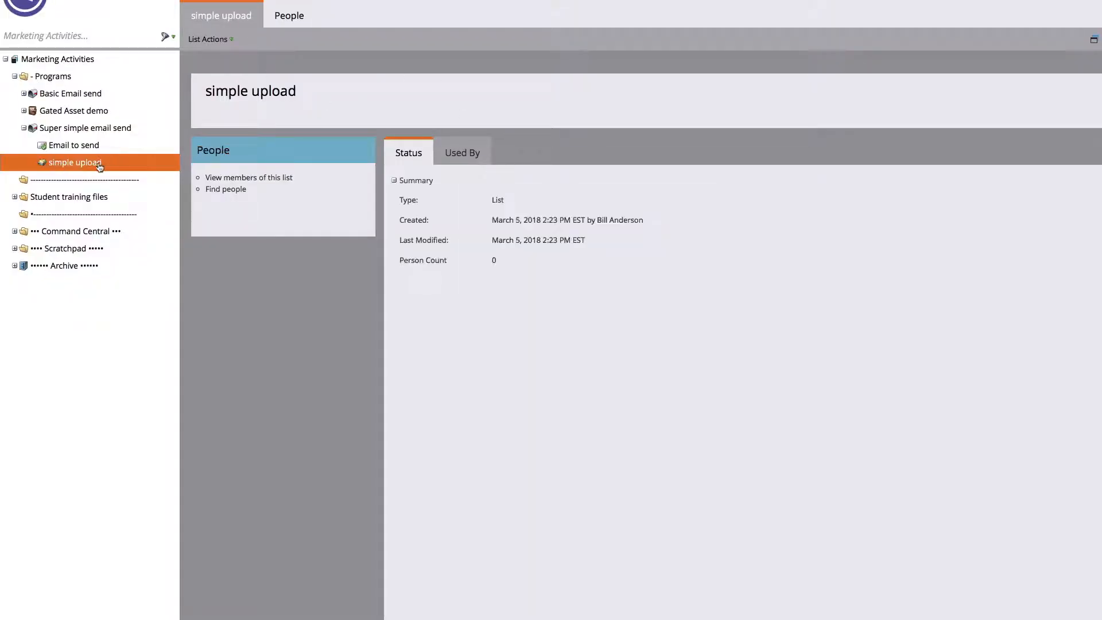
# - Start a list import for the Super simple email send program's audience and choose Seed_List_for_Training.csv as the file
pyautogui.click(94, 130)
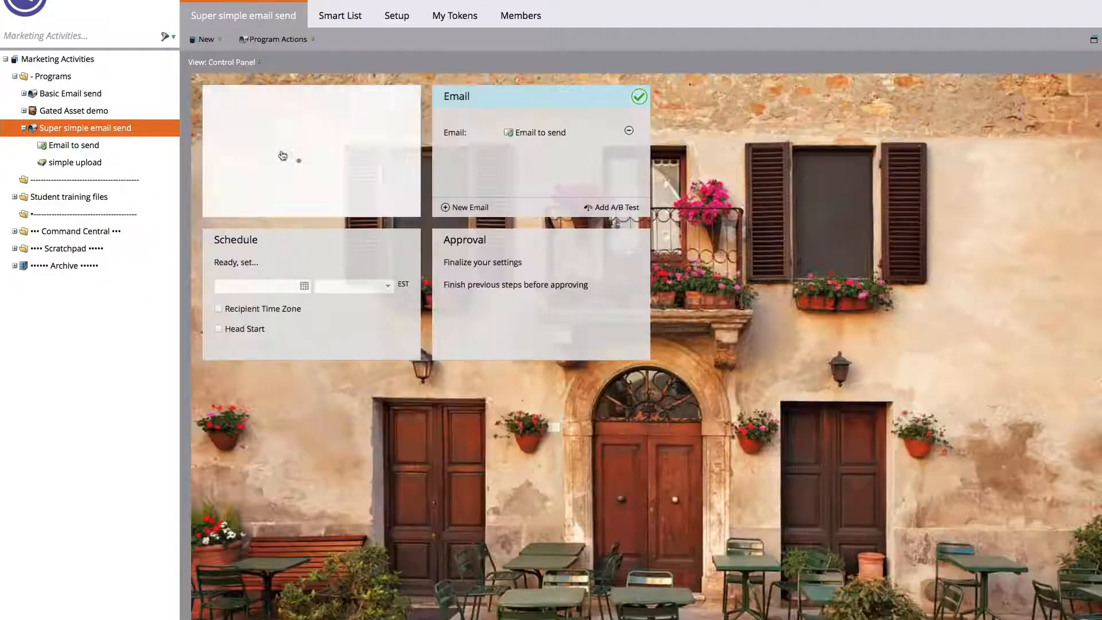
pyautogui.click(382, 208)
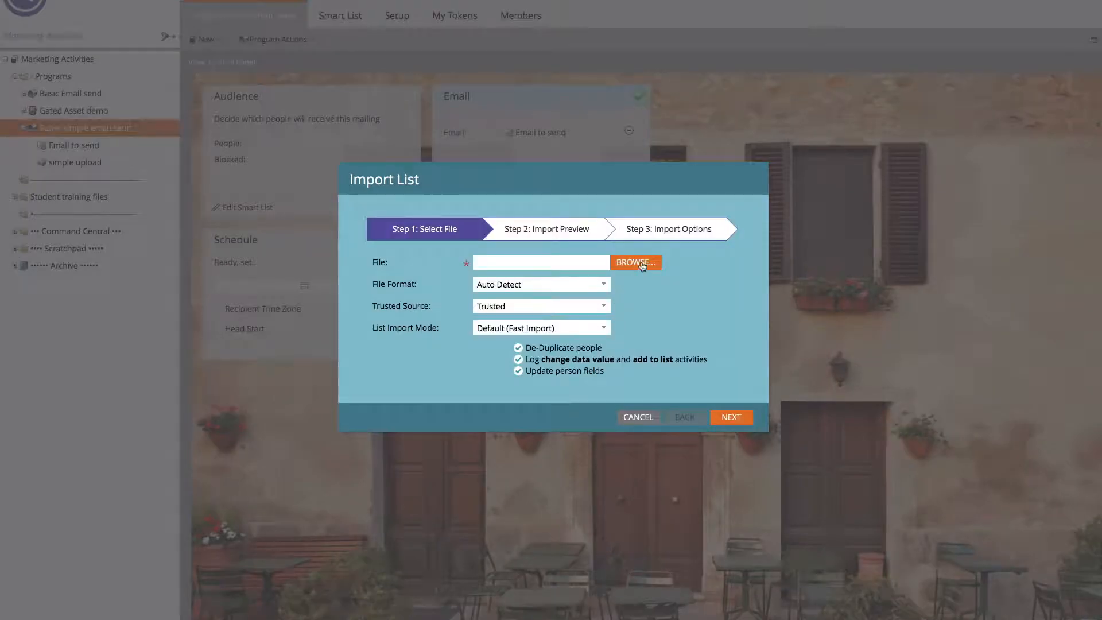
pyautogui.click(642, 265)
pyautogui.click(506, 50)
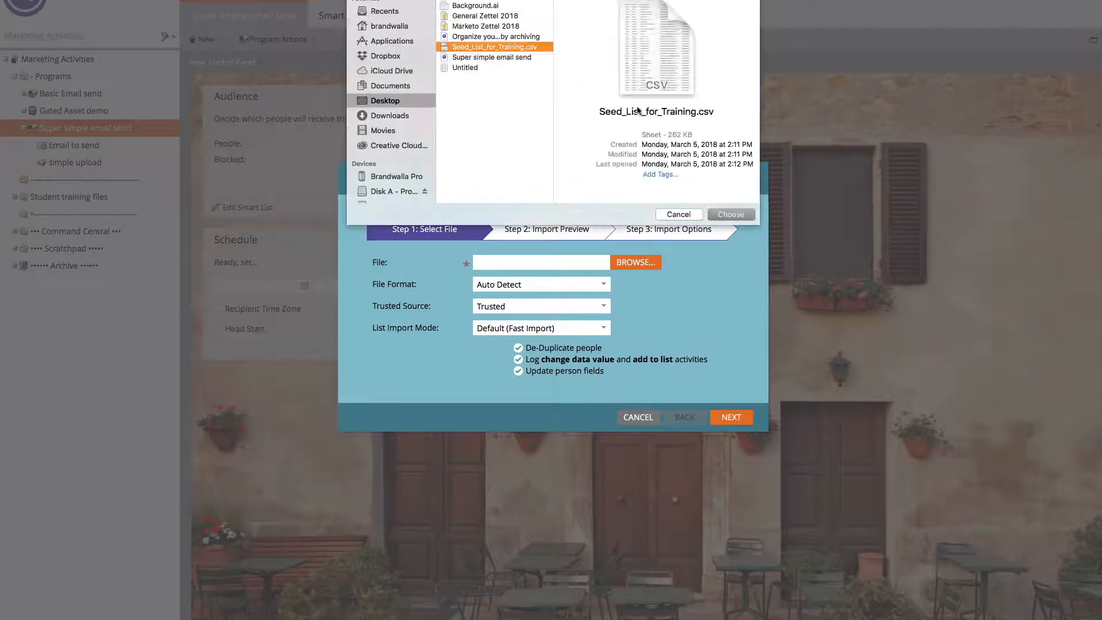
pyautogui.click(725, 212)
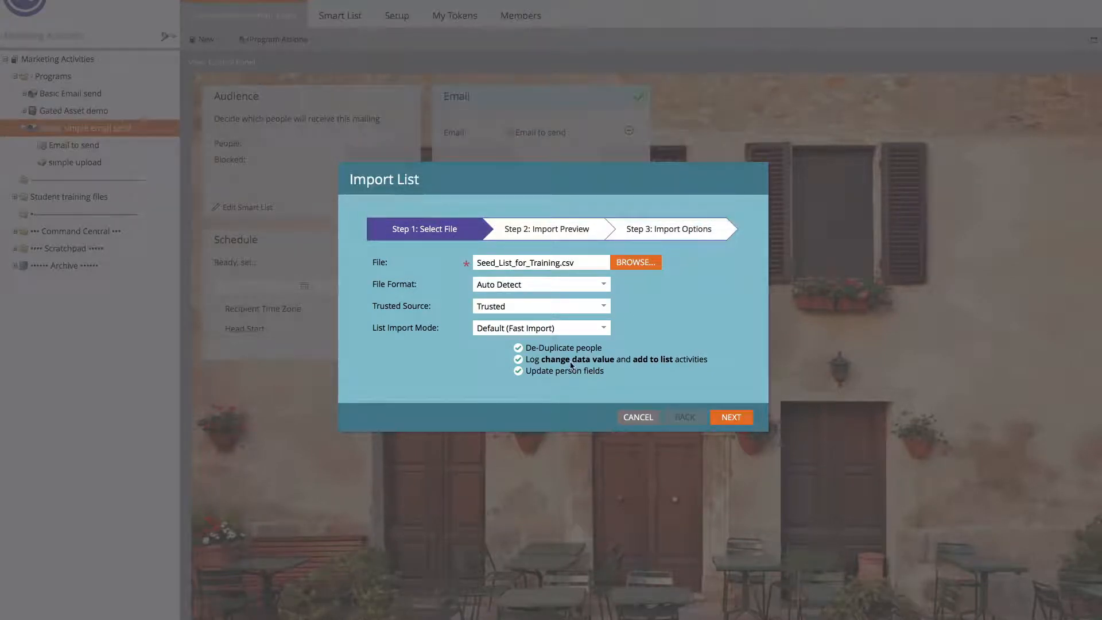
# - Review the available choices for the import's file format, list import mode and trusted source
pyautogui.click(602, 287)
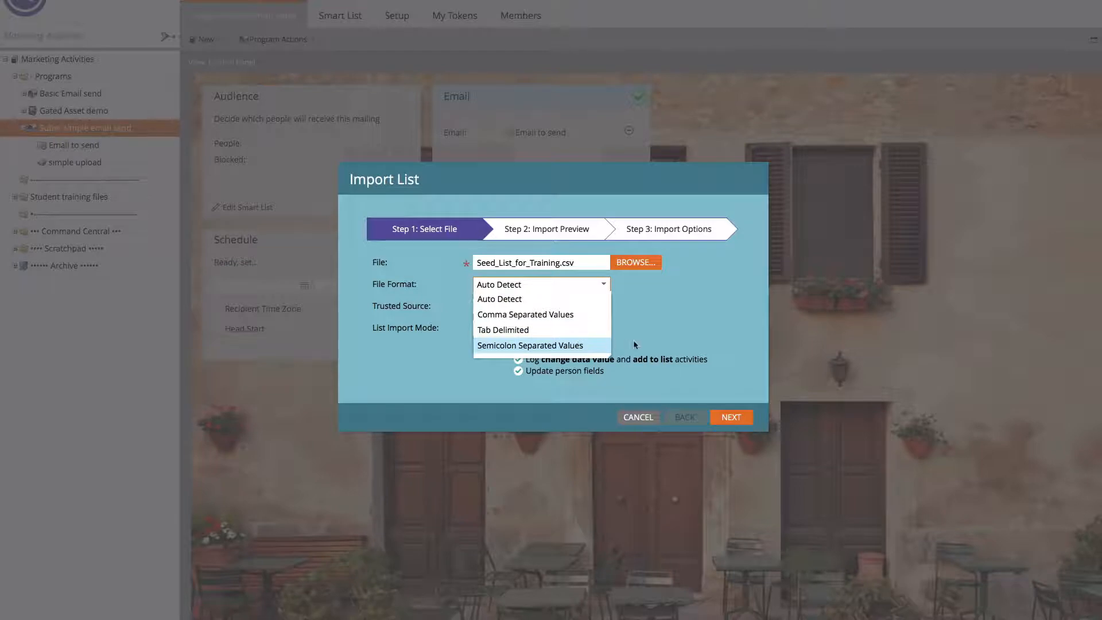
pyautogui.click(666, 305)
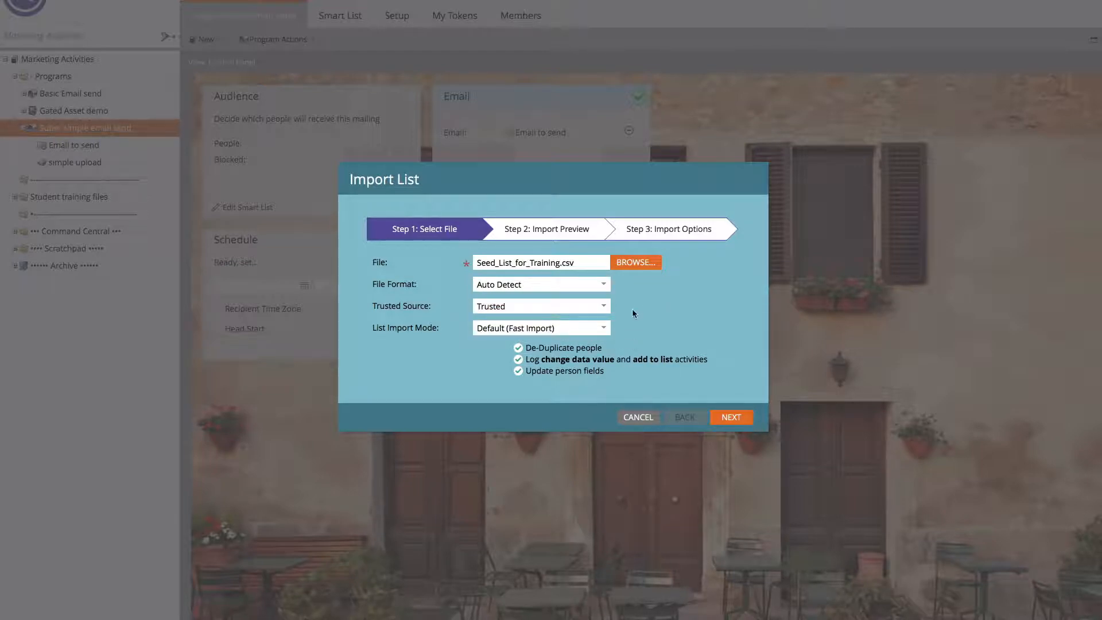
pyautogui.click(504, 329)
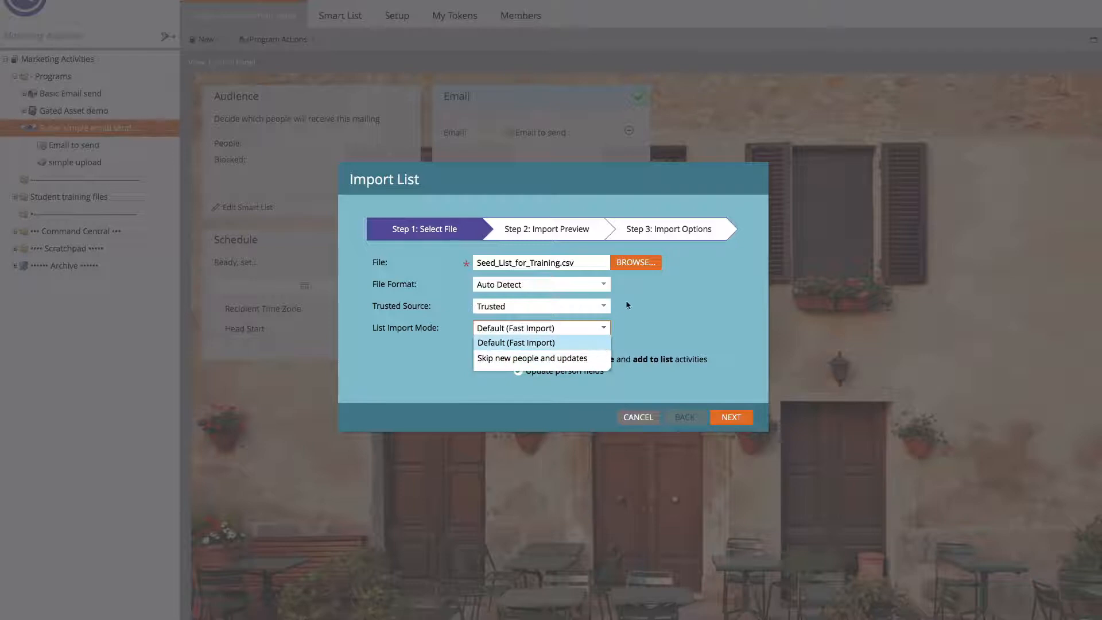
pyautogui.click(646, 301)
pyautogui.click(568, 306)
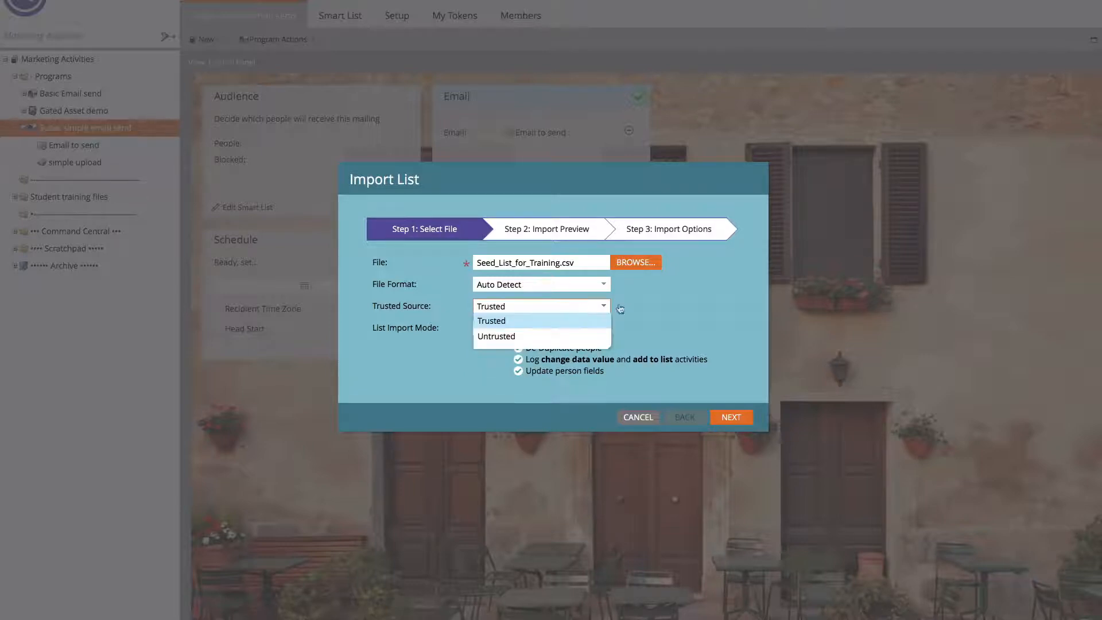
pyautogui.click(672, 309)
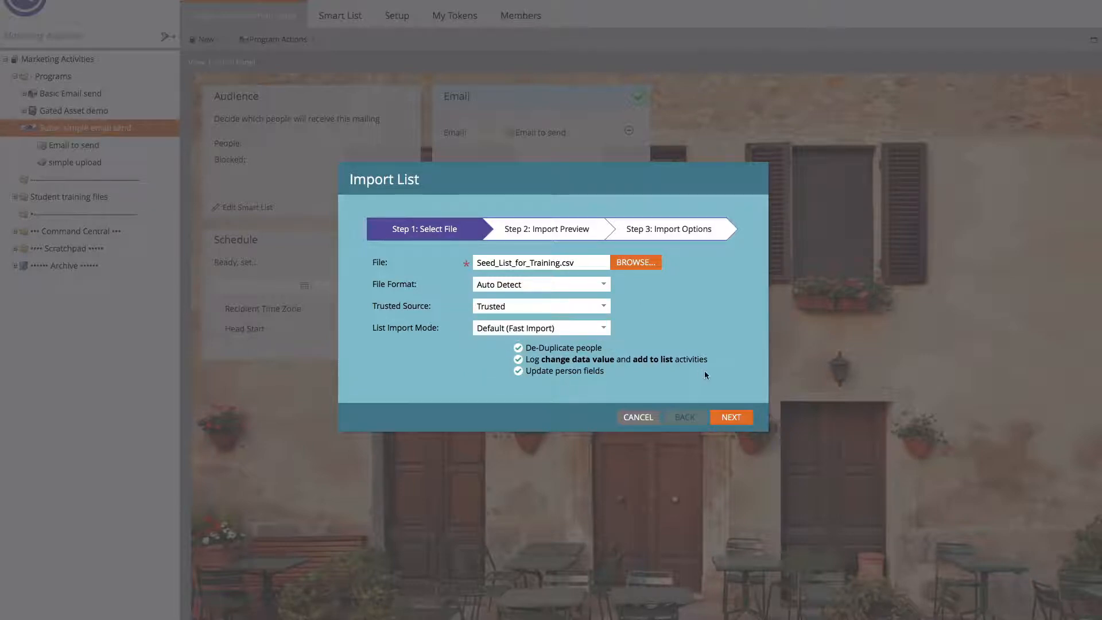
pyautogui.click(726, 416)
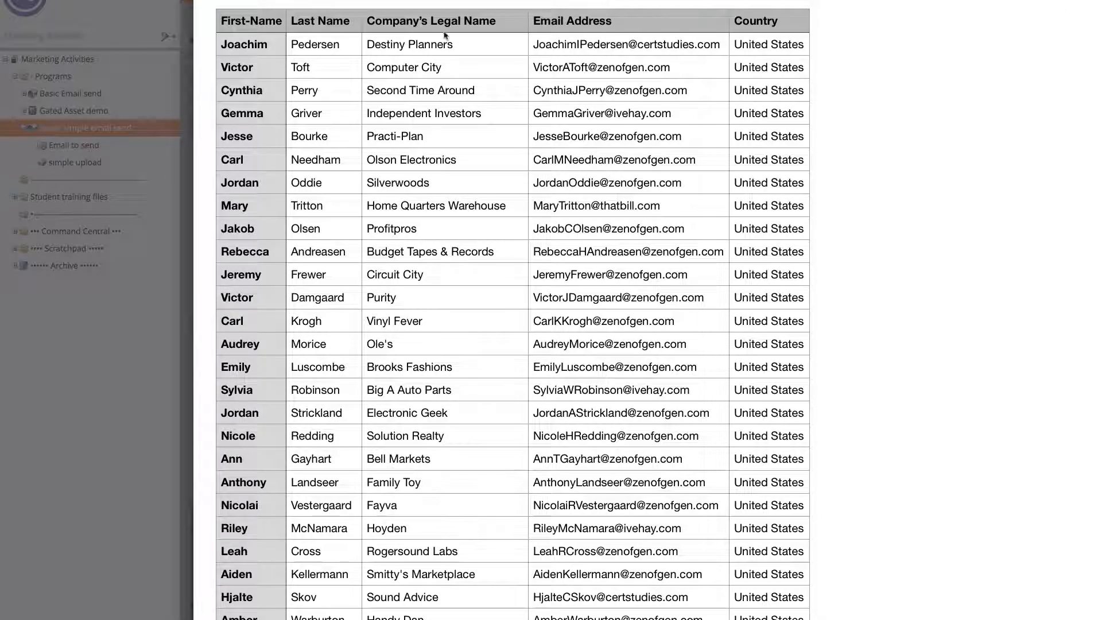
# - Switch to the seed list spreadsheet and correct the first column's header to "First Name"
pyautogui.click(259, 25)
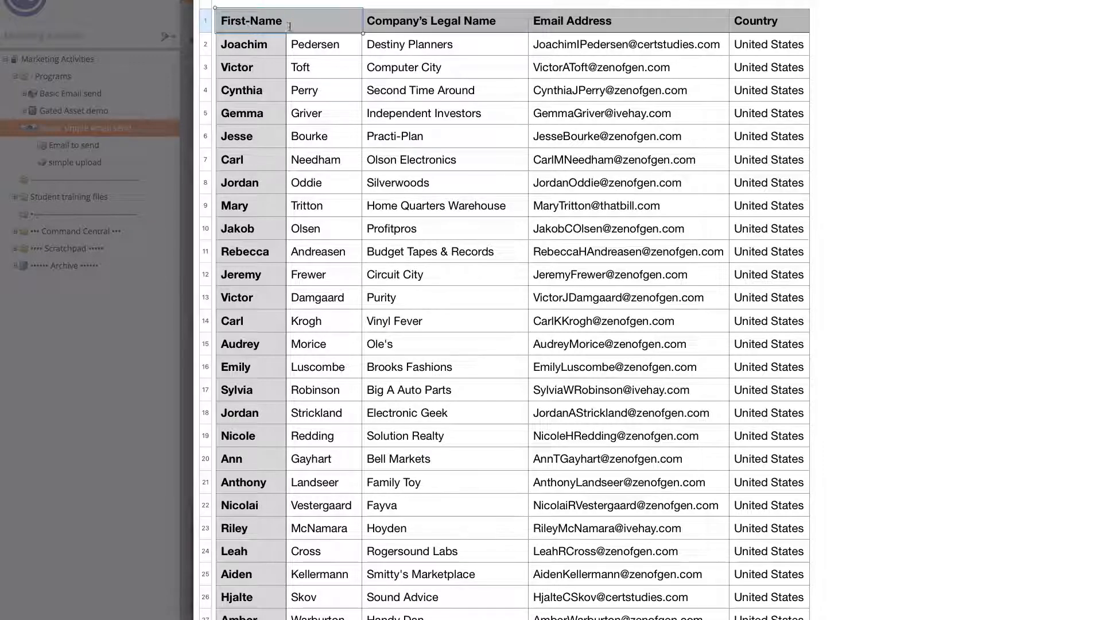
pyautogui.click(253, 20)
pyautogui.press('BackSpace')
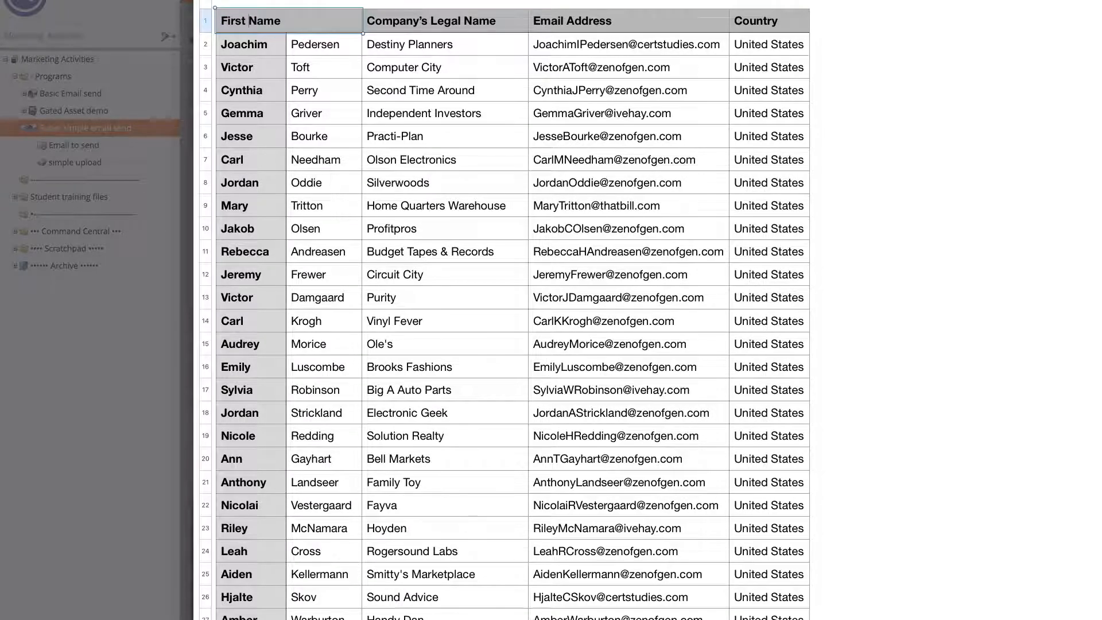
# - Shorten the third column's header to "Company Name" and save the seed list spreadsheet
pyautogui.click(480, 26)
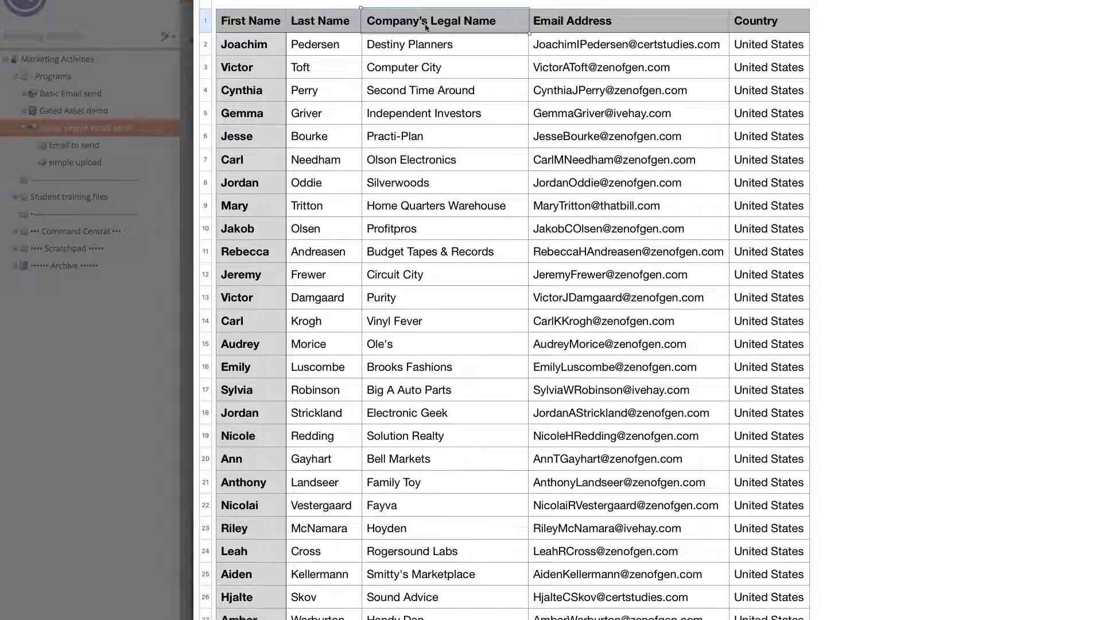
pyautogui.doubleClick(460, 22)
pyautogui.keyDown('shift'); pyautogui.click(419, 21); pyautogui.keyUp('shift')
pyautogui.press('BackSpace')
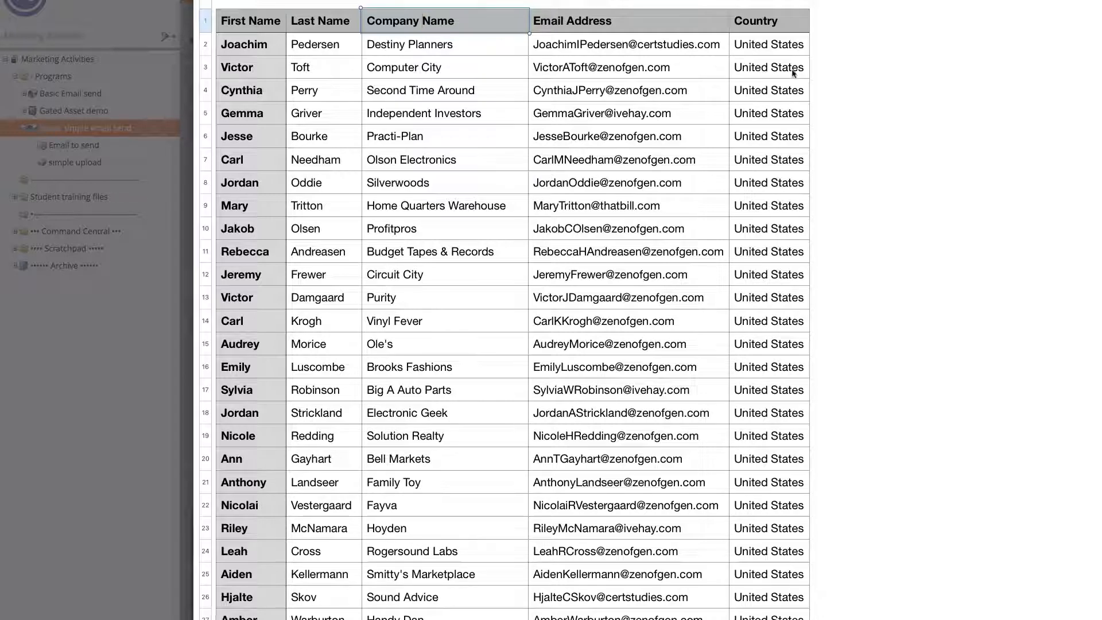
pyautogui.click(842, 78)
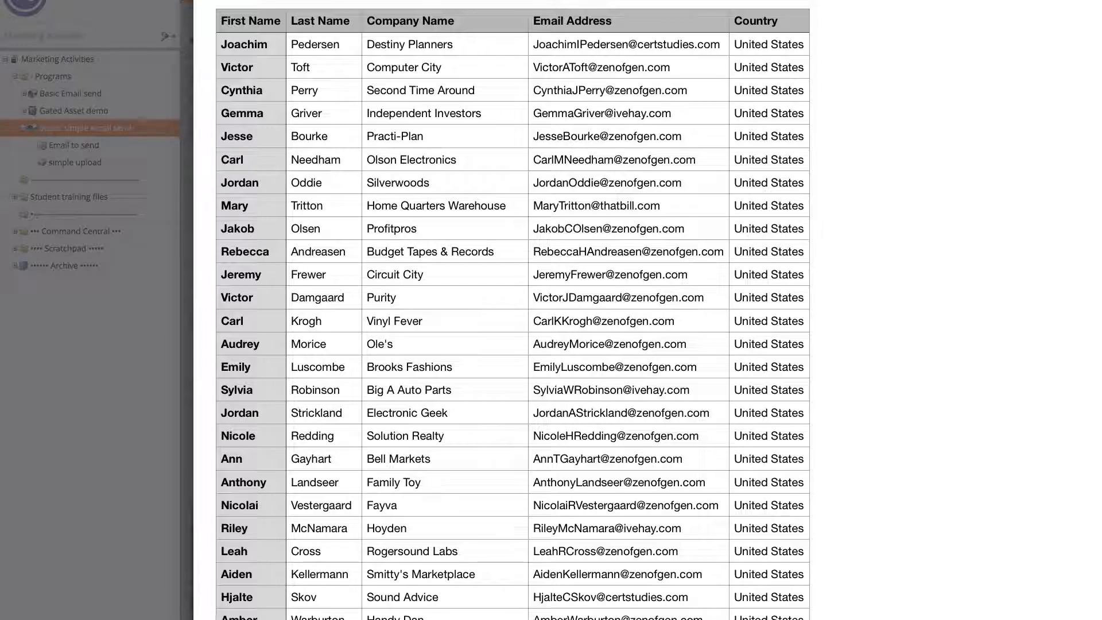
pyautogui.press('super+s')
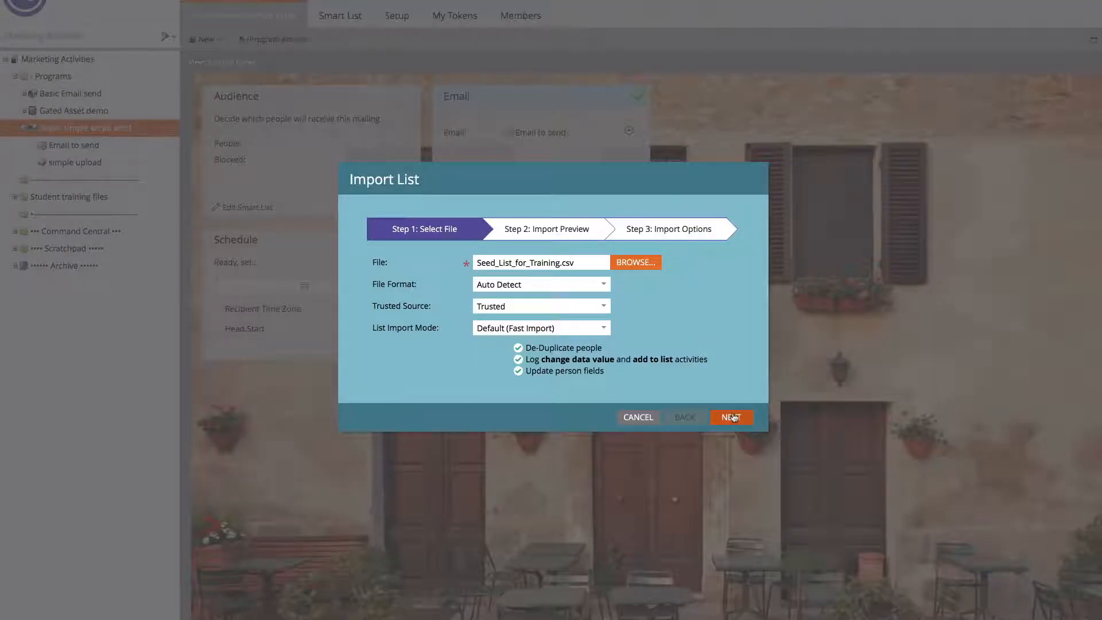
# - Switch back to the list import, advance it to the import preview and enlarge the dialog
pyautogui.click(732, 417)
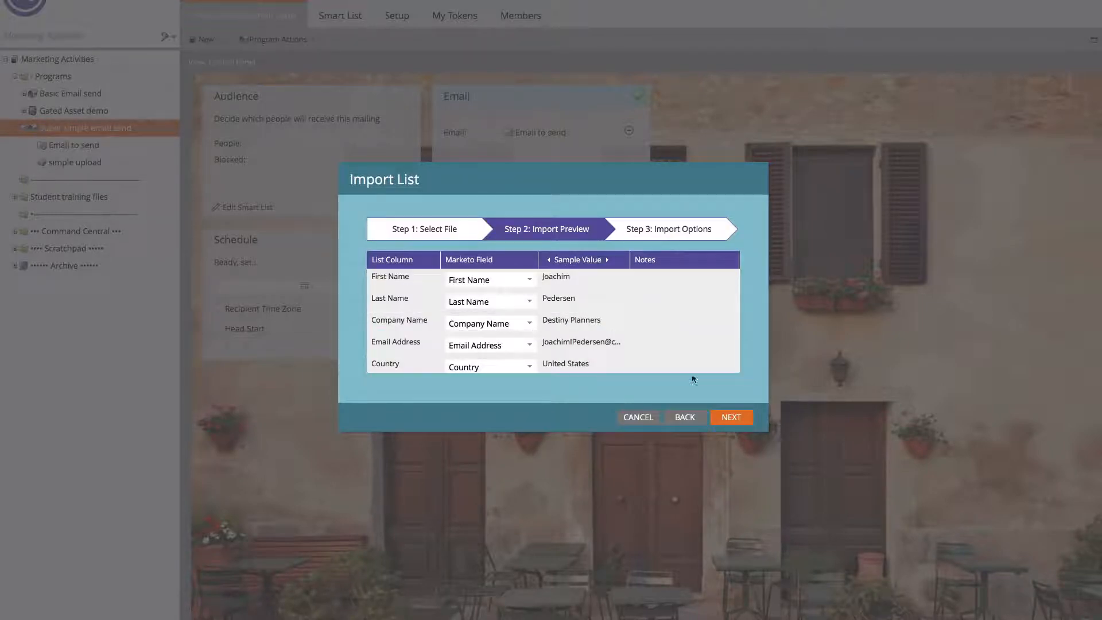
pyautogui.moveTo(767, 430); pyautogui.dragTo(836, 544)
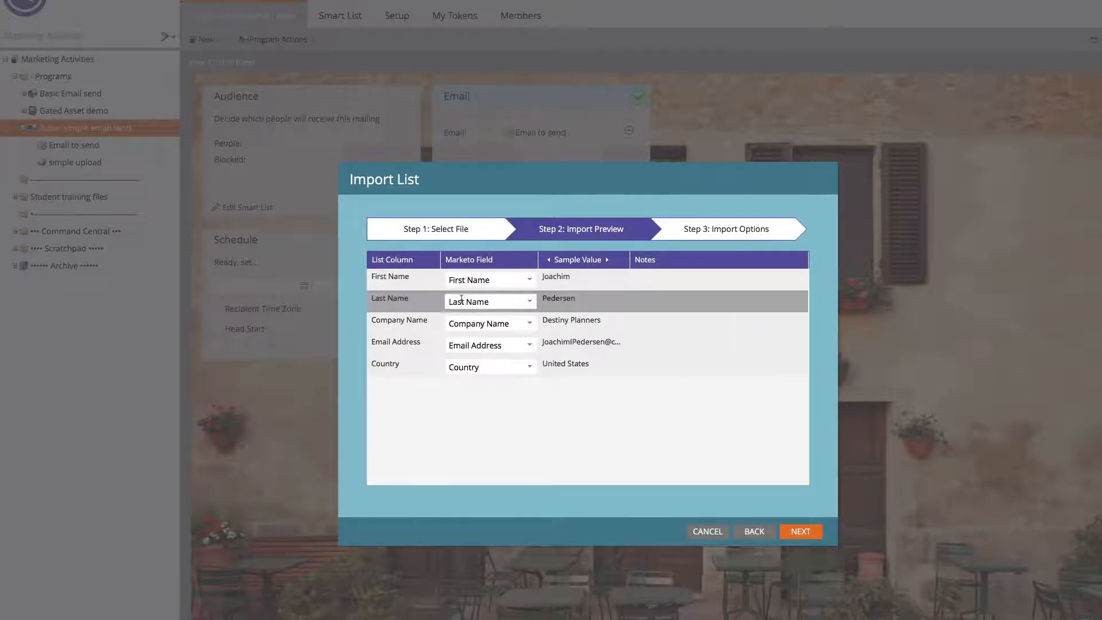
# - Step through the sample records in the import preview to check each list column against its mapped Marketo field
pyautogui.click(607, 260)
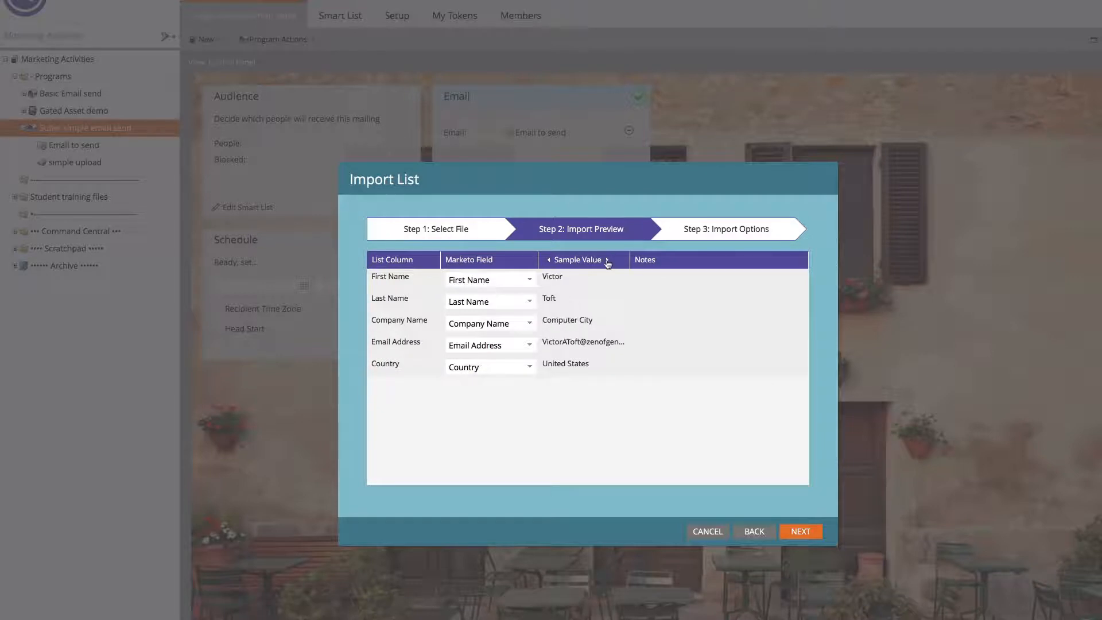
pyautogui.click(607, 260)
pyautogui.click(607, 260)
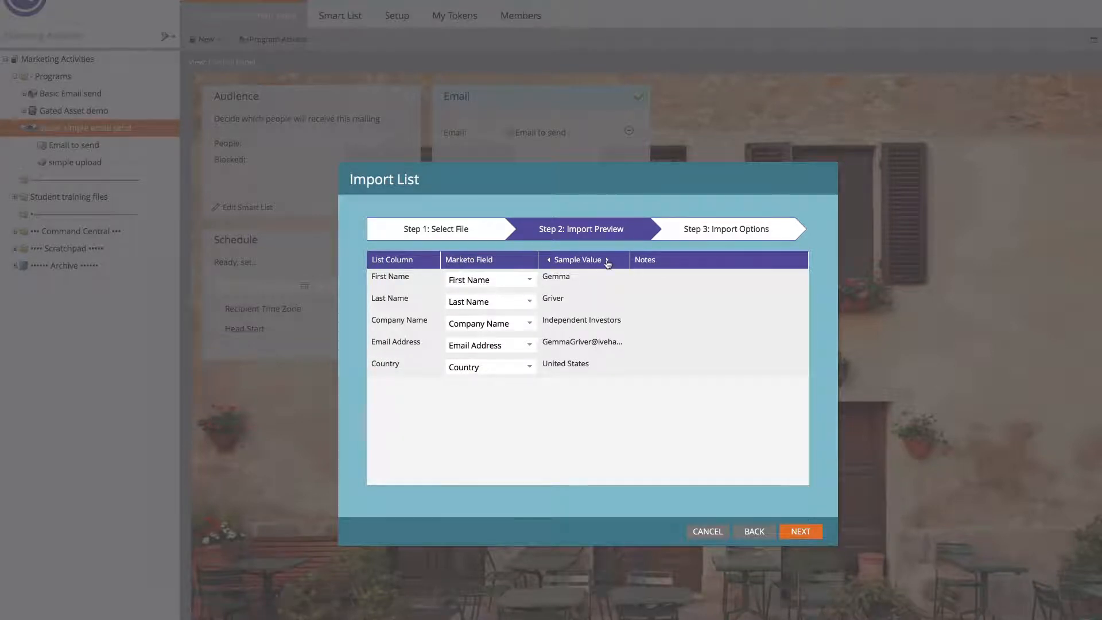
pyautogui.click(607, 259)
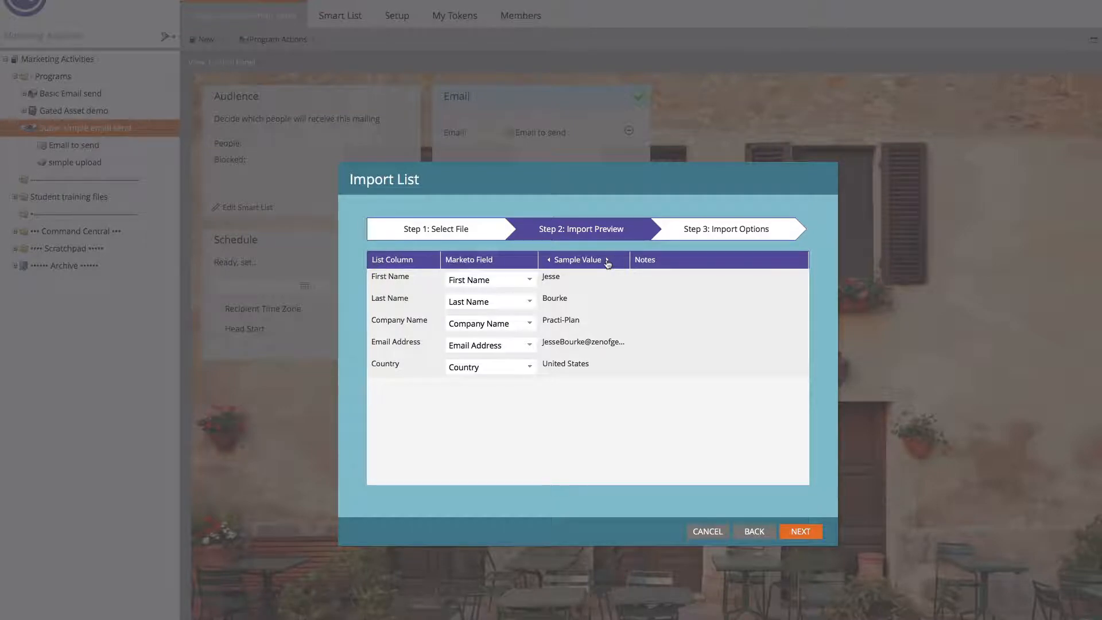
pyautogui.click(607, 260)
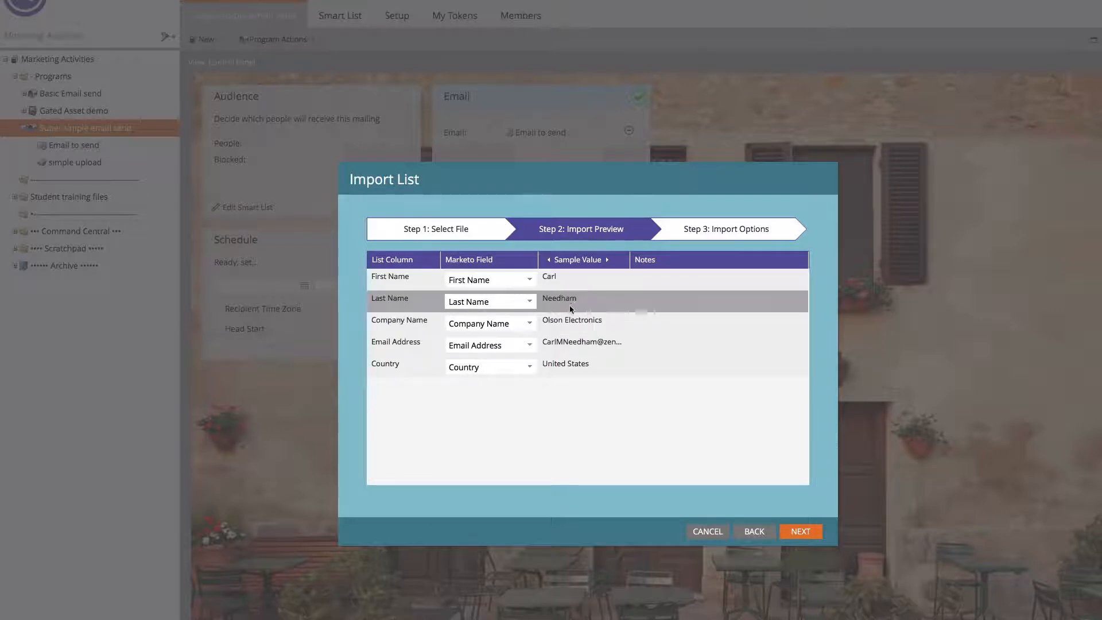
pyautogui.click(607, 261)
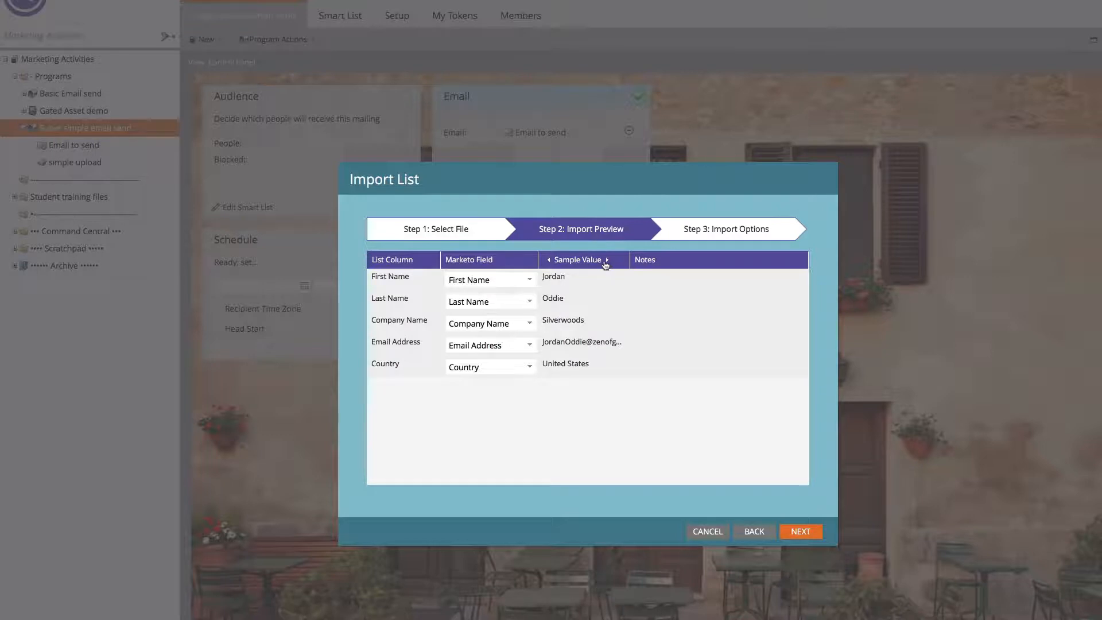
pyautogui.click(607, 261)
pyautogui.click(607, 261)
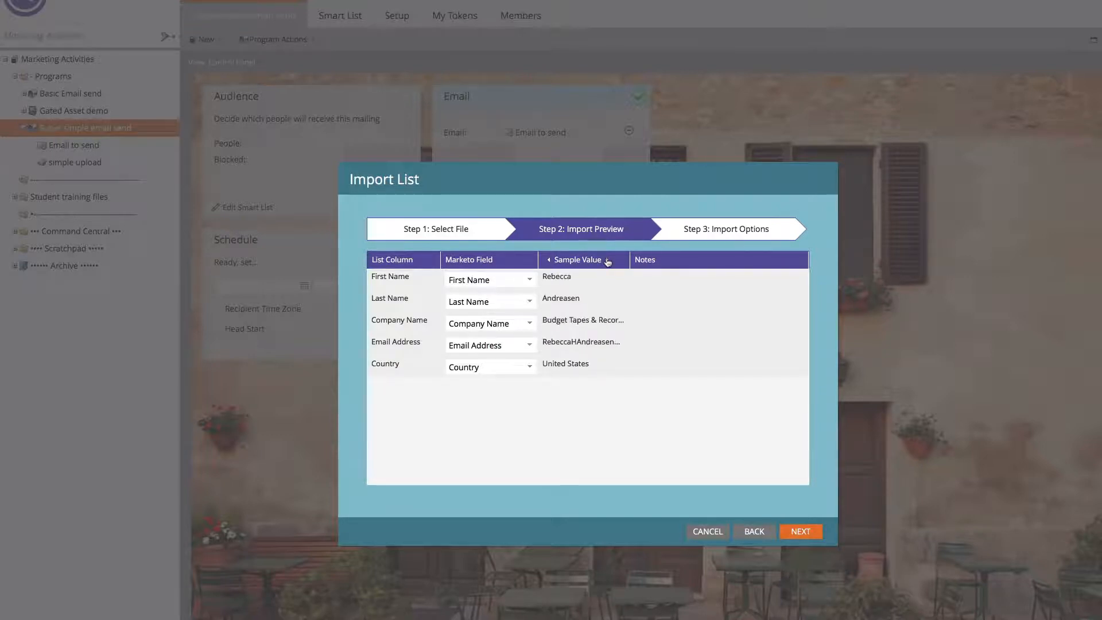
pyautogui.click(607, 261)
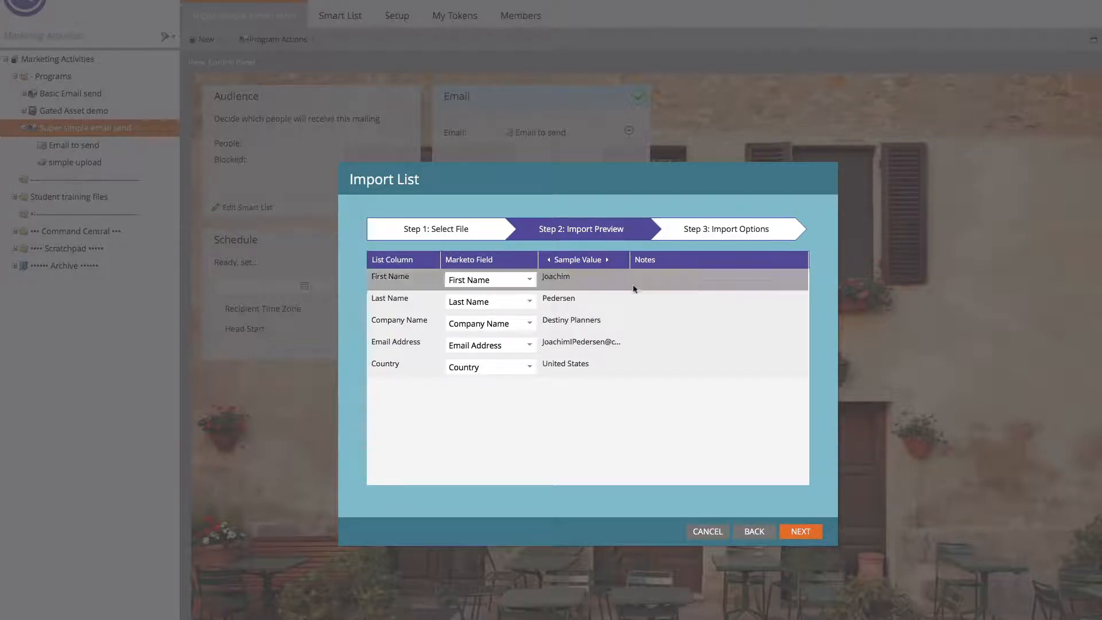
# - Import the records into the list "Super simple email send.simple upload" and reopen the Super simple email send program
pyautogui.click(802, 532)
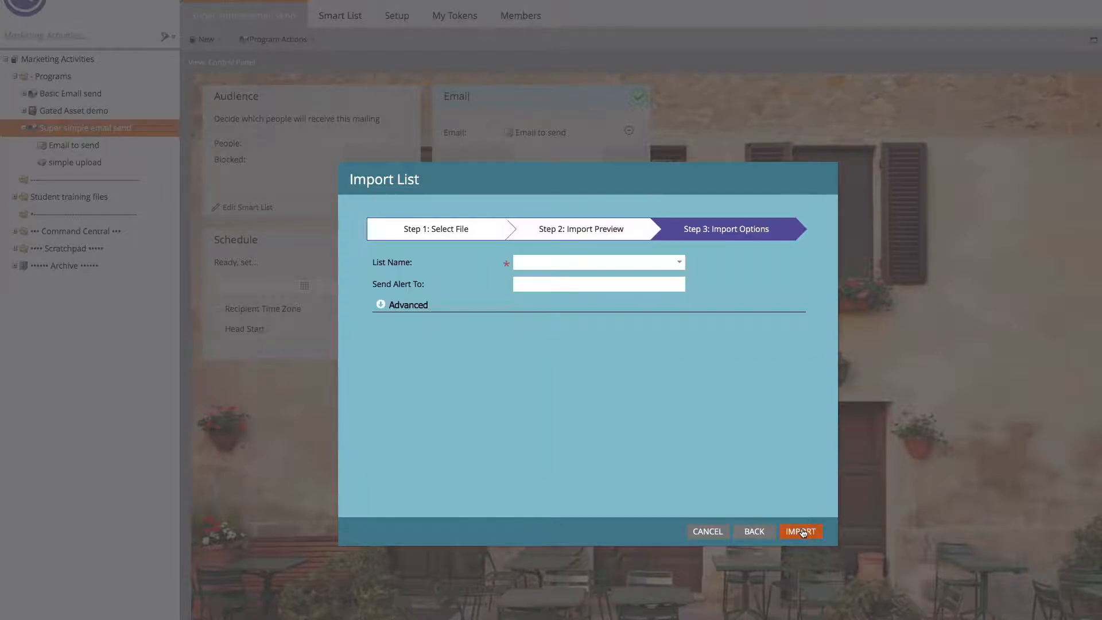
pyautogui.click(668, 261)
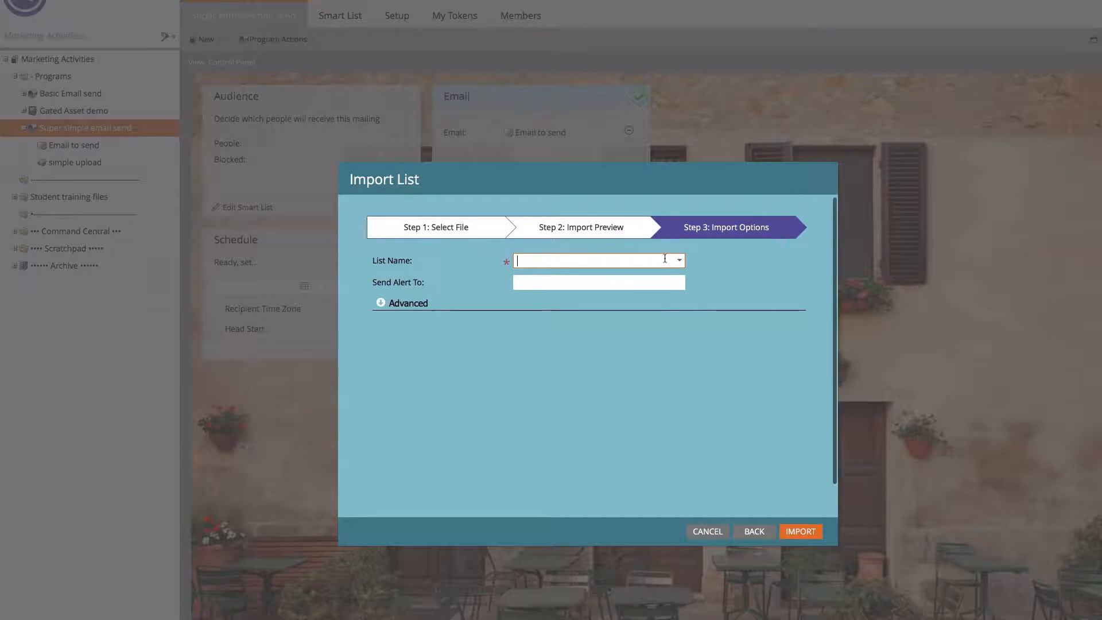
pyautogui.click(679, 261)
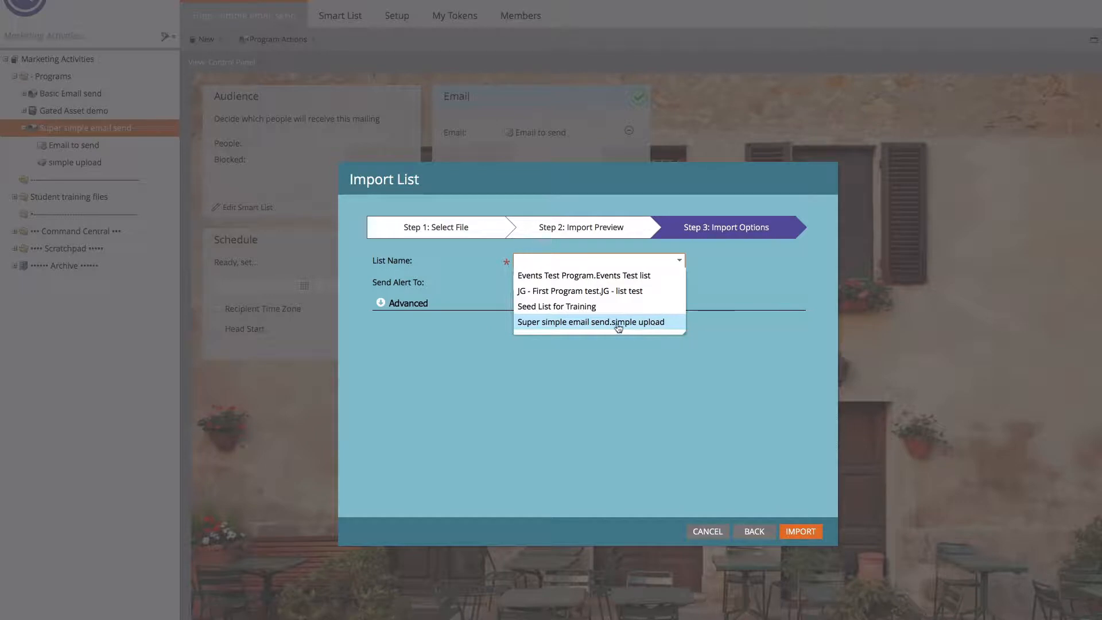
pyautogui.click(654, 326)
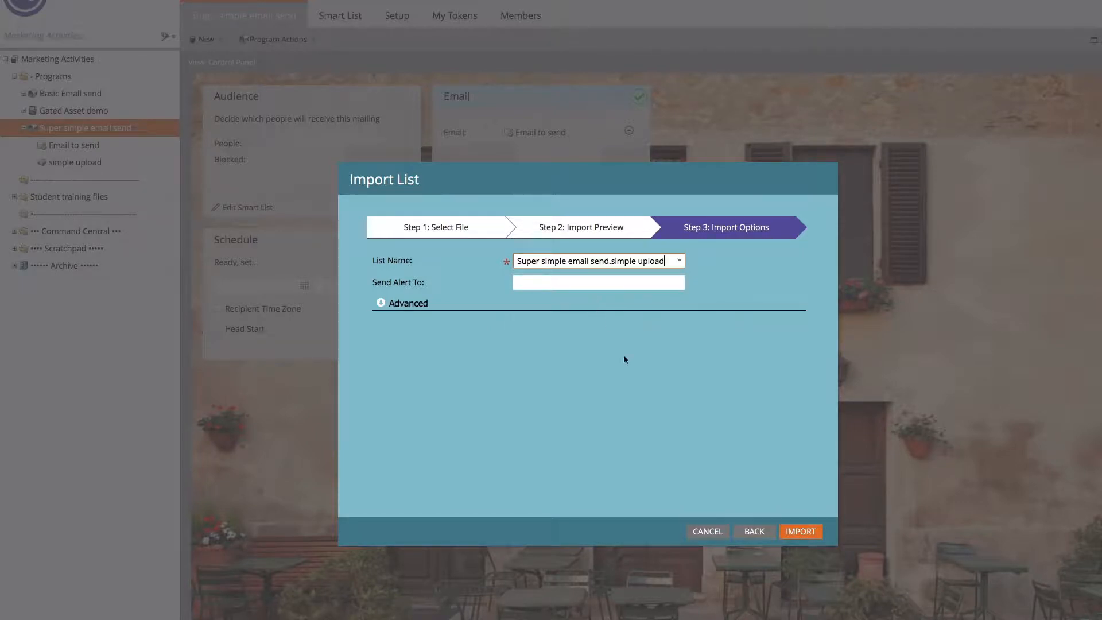
pyautogui.click(797, 532)
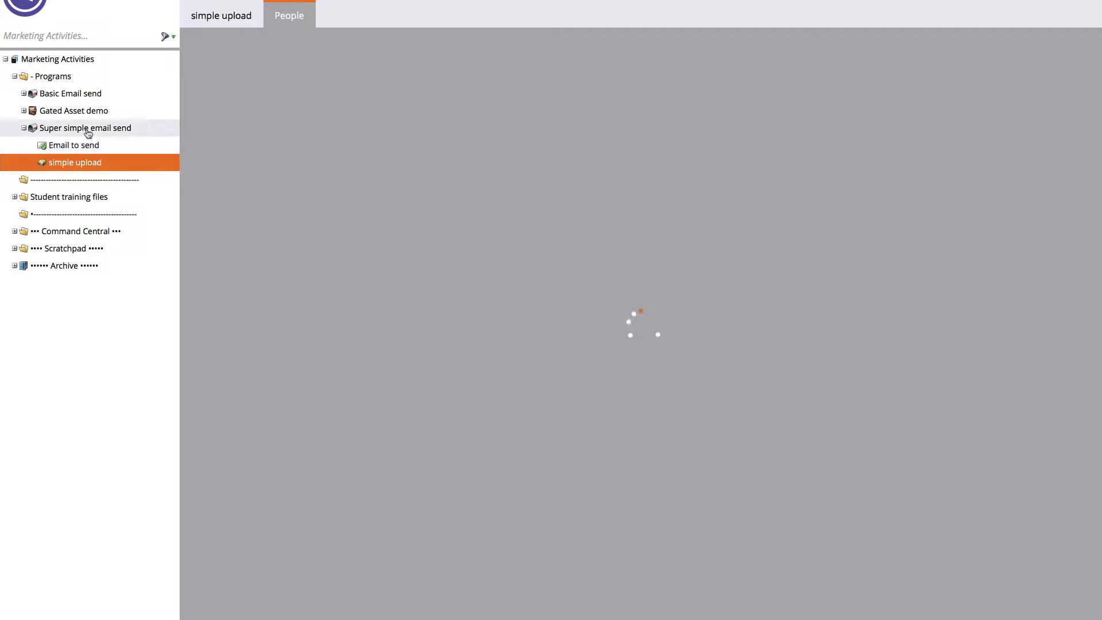
pyautogui.click(93, 129)
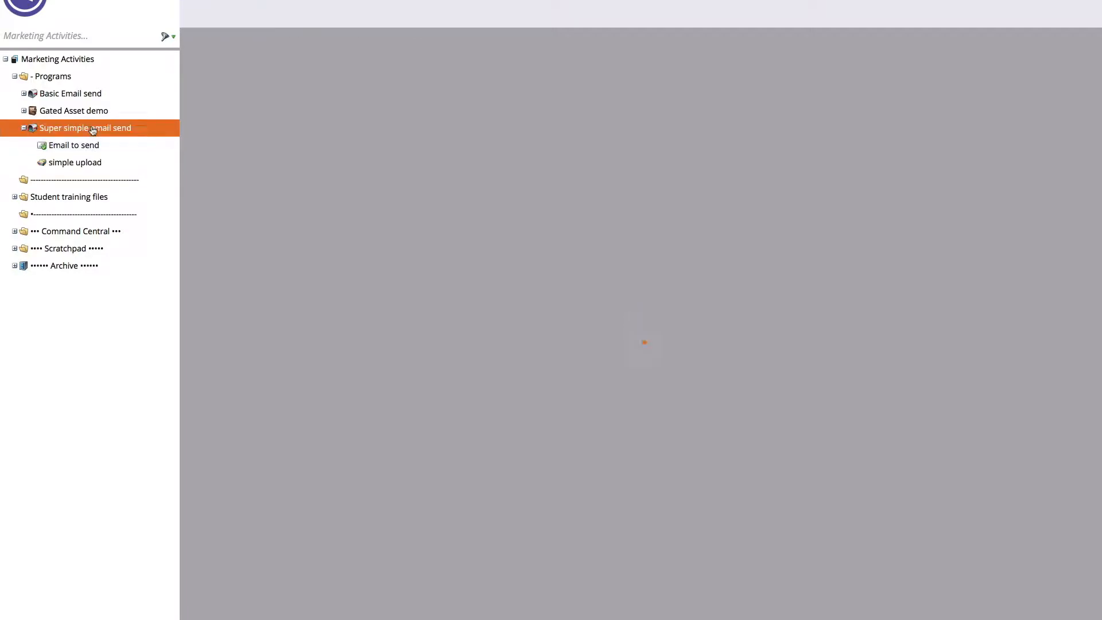